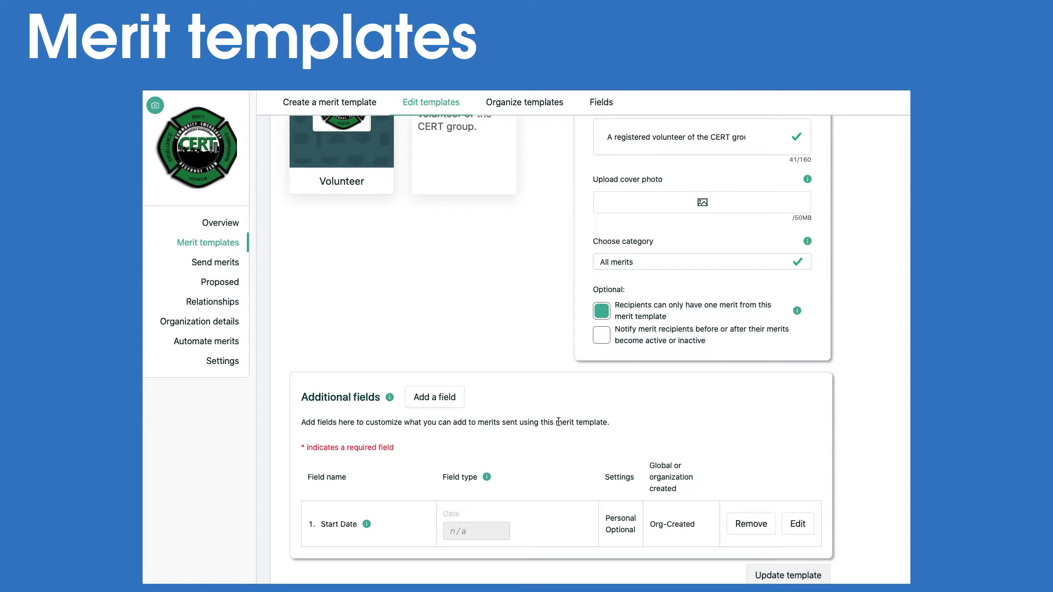
# Step: Open the form for sending a single merit and select the Volunteer merit template
pyautogui.click(208, 263)
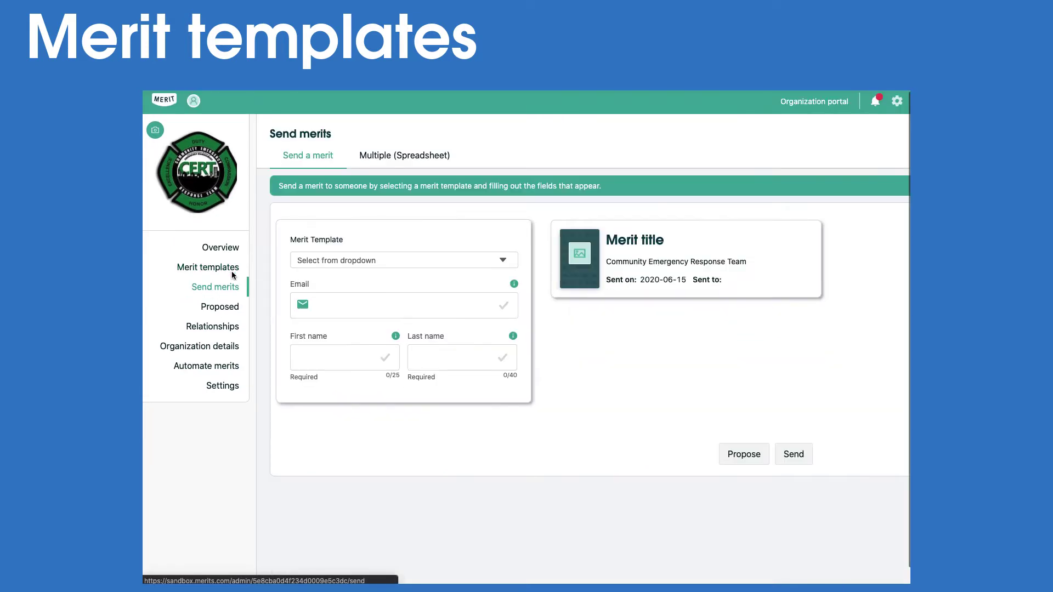
pyautogui.click(374, 259)
pyautogui.scroll(-1, 374, 325)
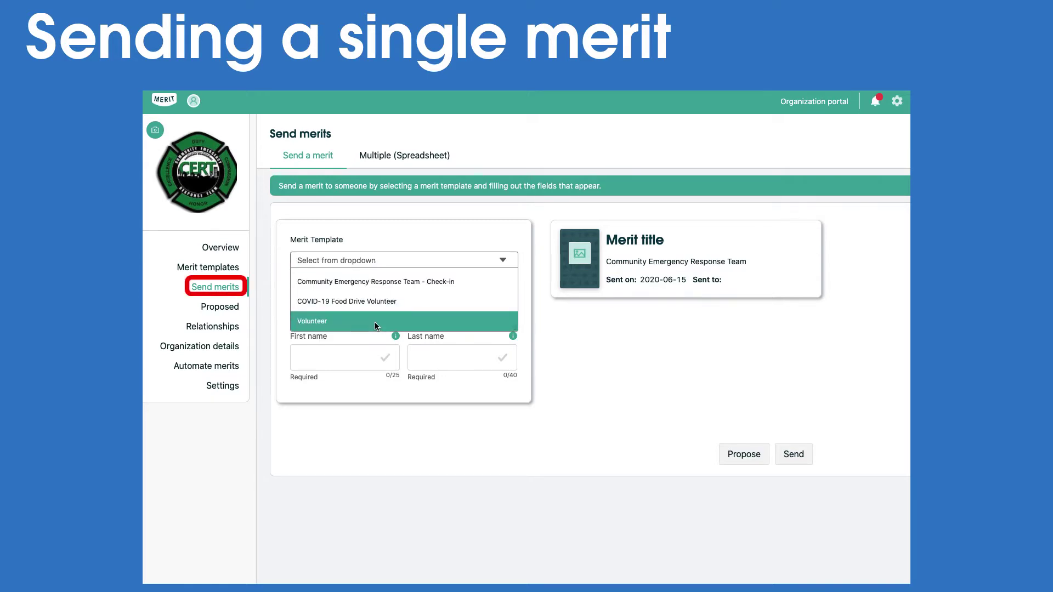
pyautogui.click(374, 321)
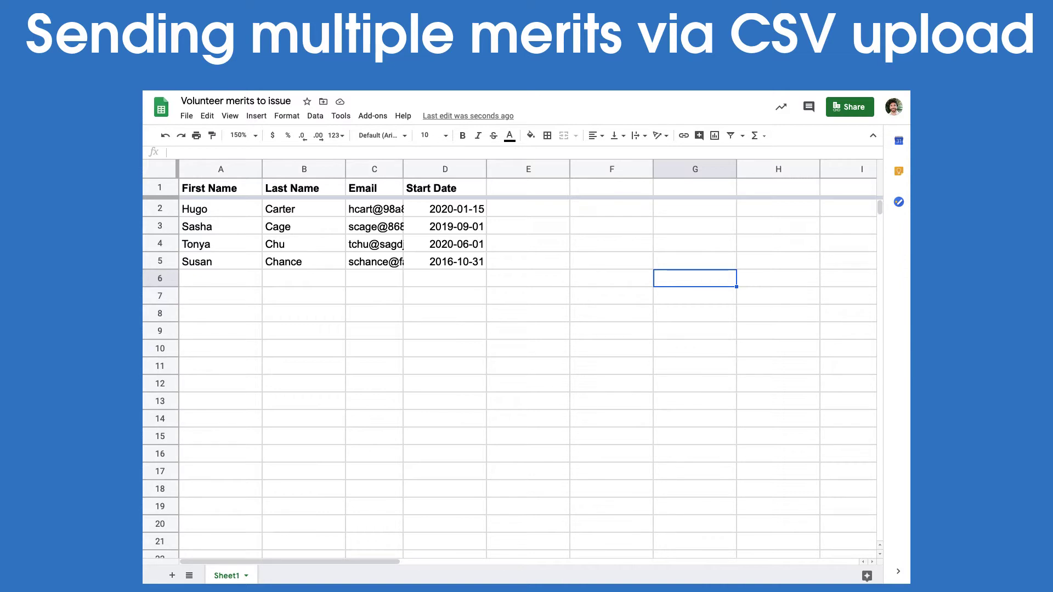
# Step: In Google Sheets, download the current sheet of "Volunteer merits to issue" as comma-separated values (.csv)
pyautogui.click(312, 350)
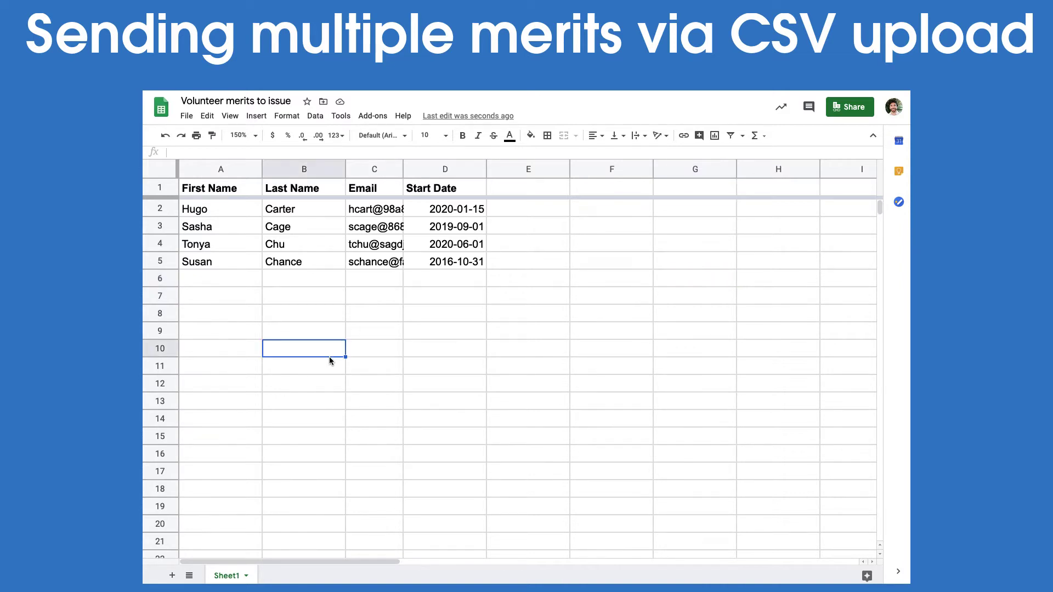
pyautogui.click(187, 116)
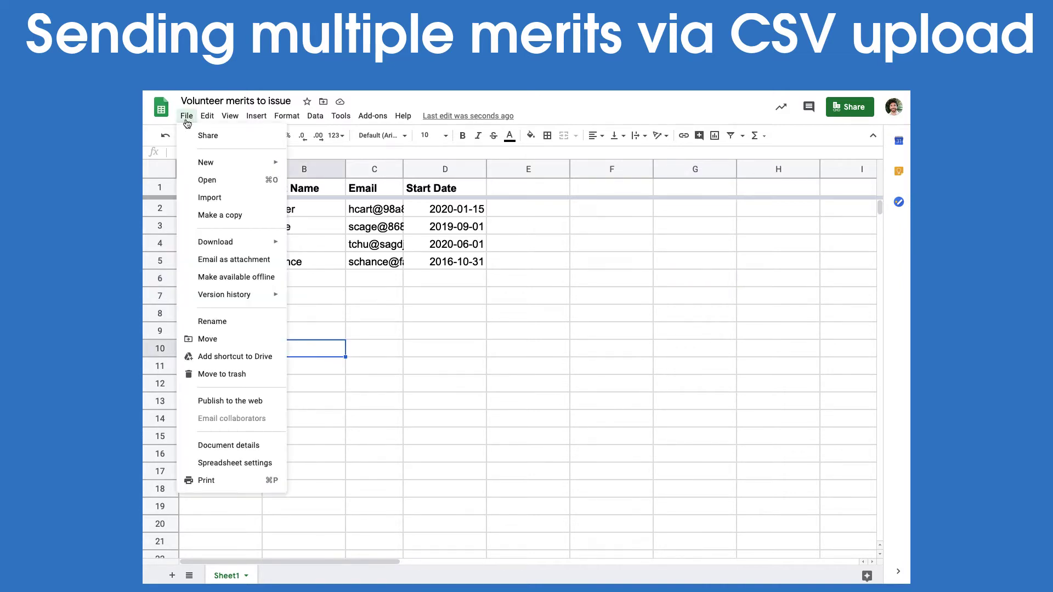
pyautogui.moveTo(209, 244)
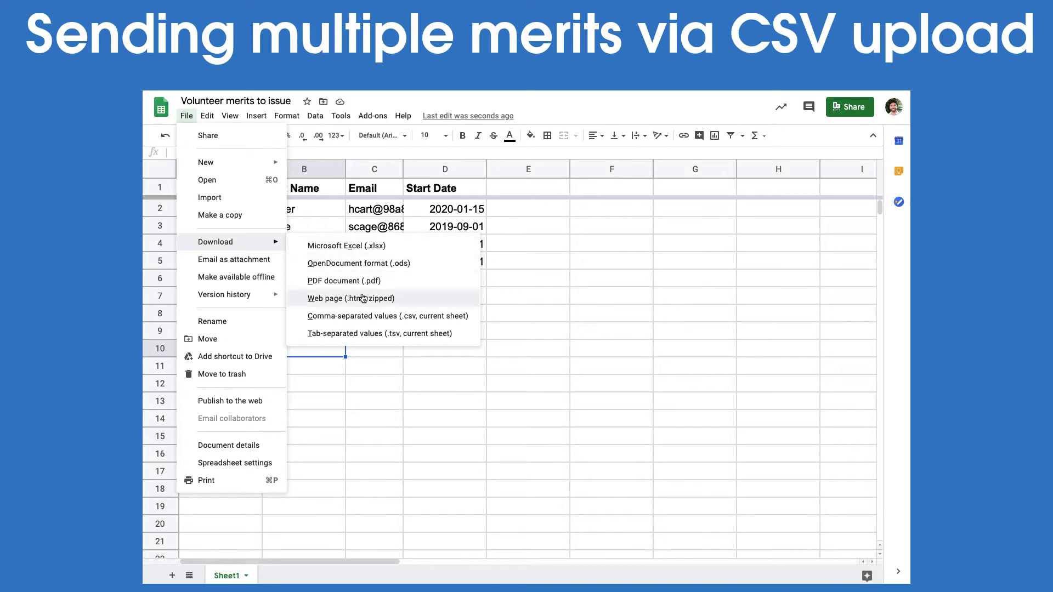
pyautogui.click(372, 317)
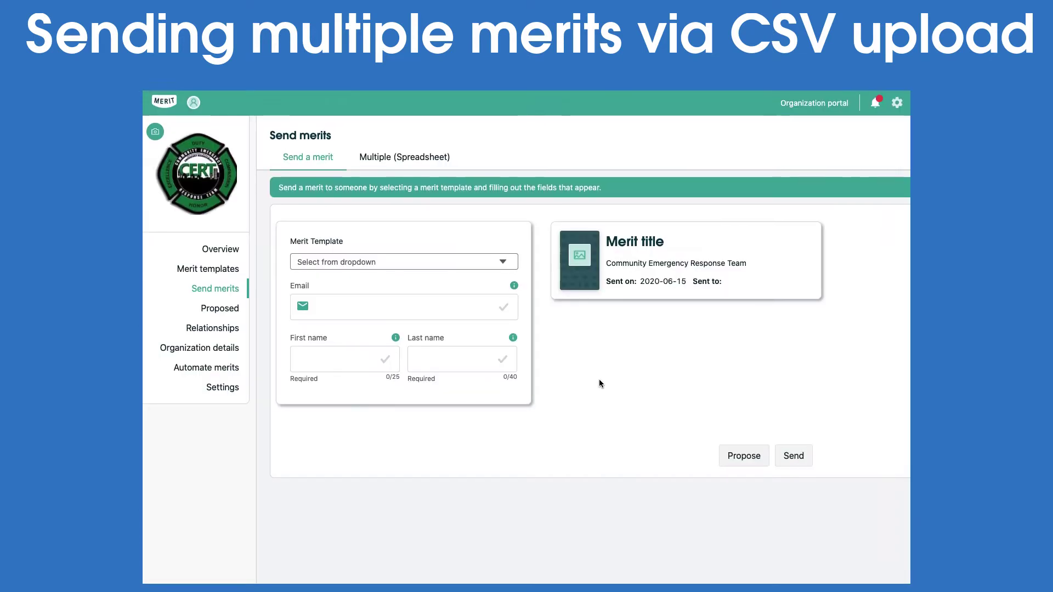
# Step: Back in Merit, create an automation connector from a computer spreadsheet, named "Volunteer merits" and described as "Issued to all CERT volunteers."
pyautogui.click(205, 368)
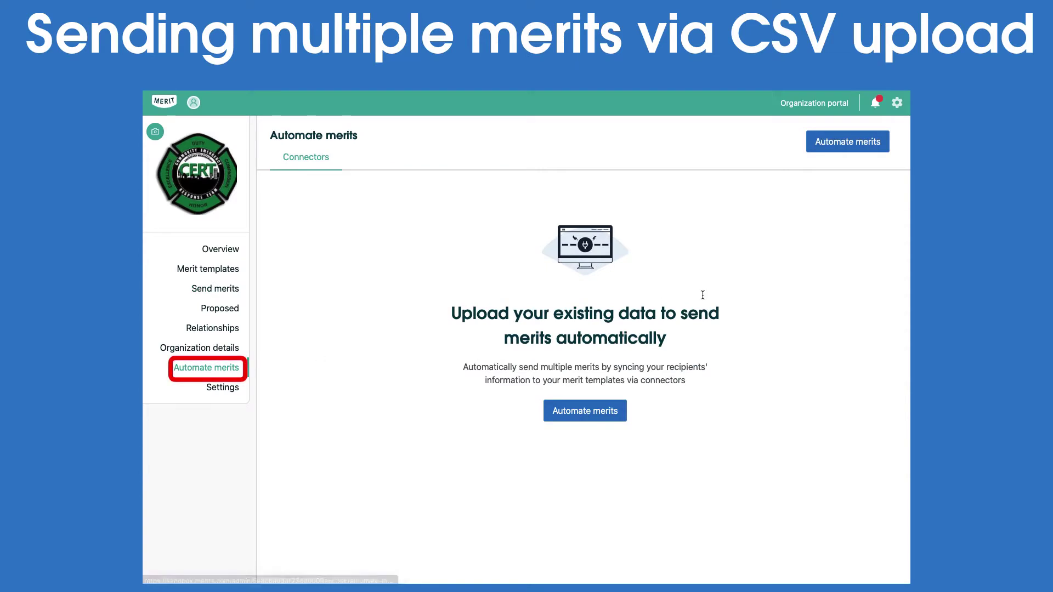
pyautogui.click(872, 145)
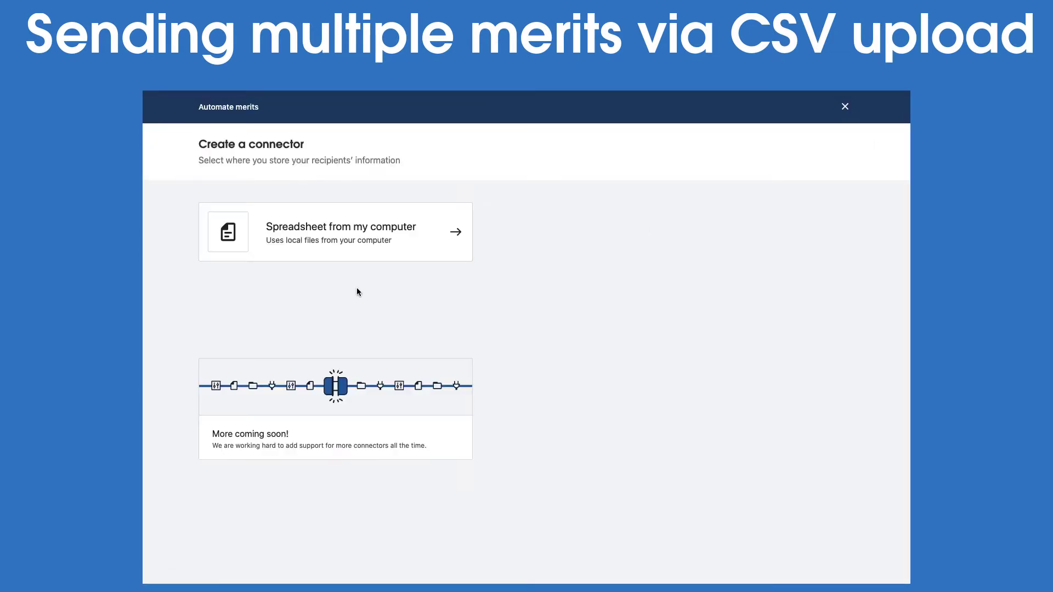
pyautogui.click(350, 243)
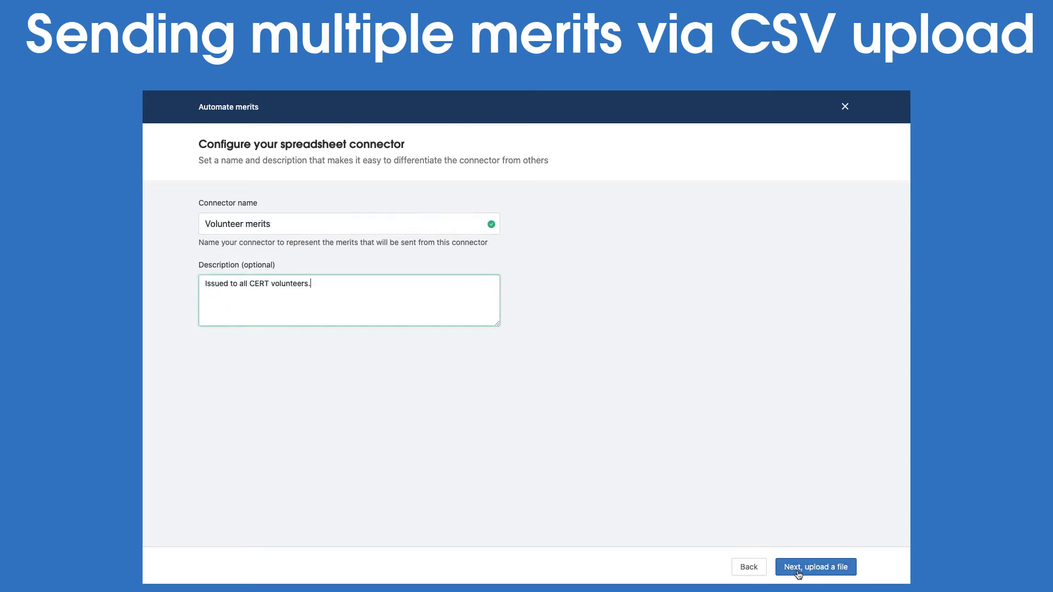
# Step: Upload "Volunteer merits to issue - Sheet1.csv" to the connector and finish creating it
pyautogui.click(801, 567)
pyautogui.moveTo(910, 341); pyautogui.dragTo(445, 317)
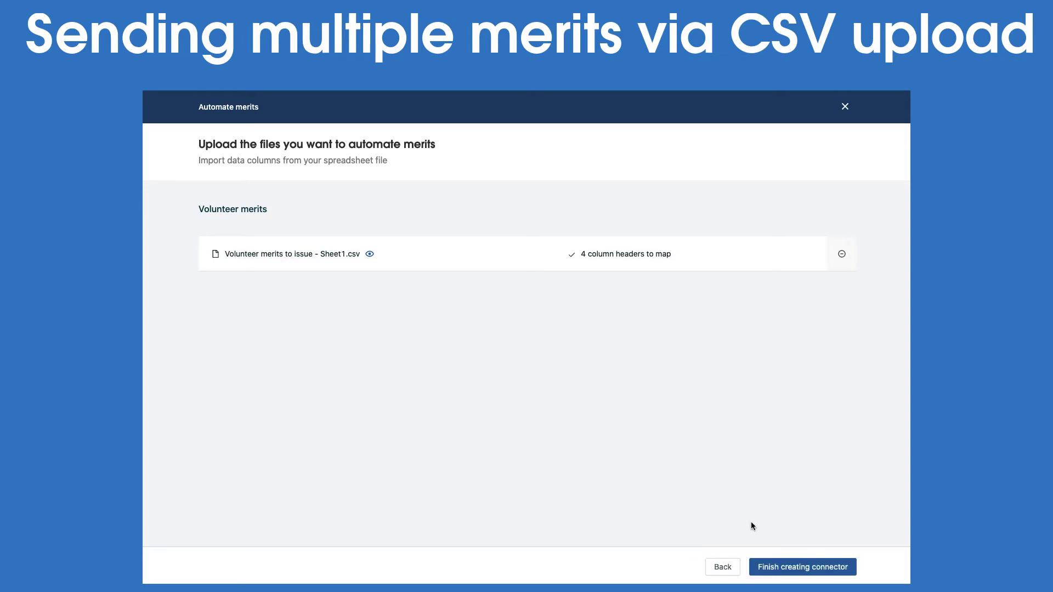
pyautogui.click(796, 568)
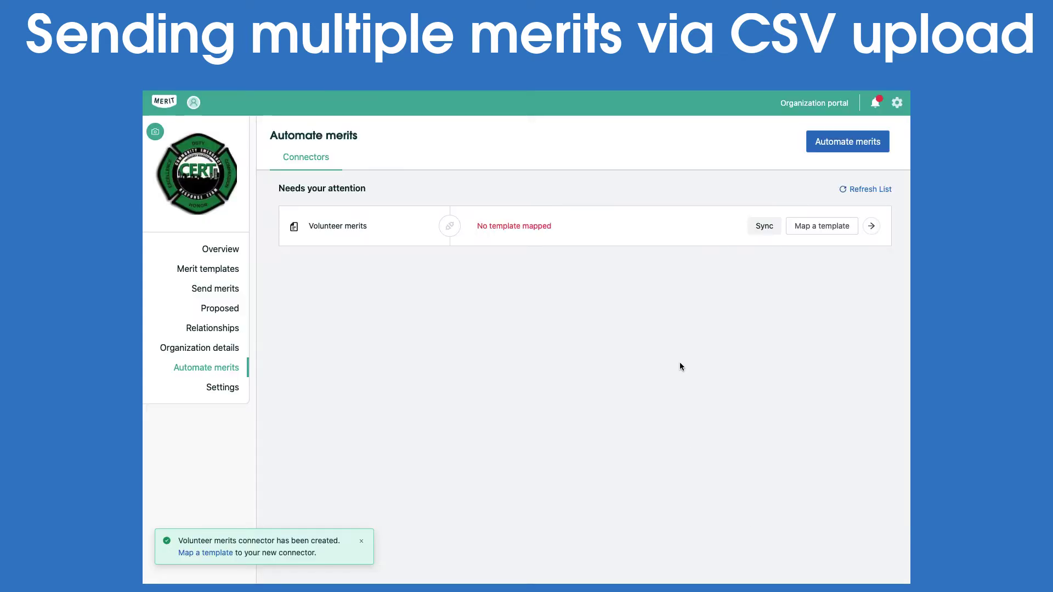
# Step: Start a template mapping for the Volunteer merits connector and choose the Volunteer template
pyautogui.click(817, 230)
pyautogui.click(402, 301)
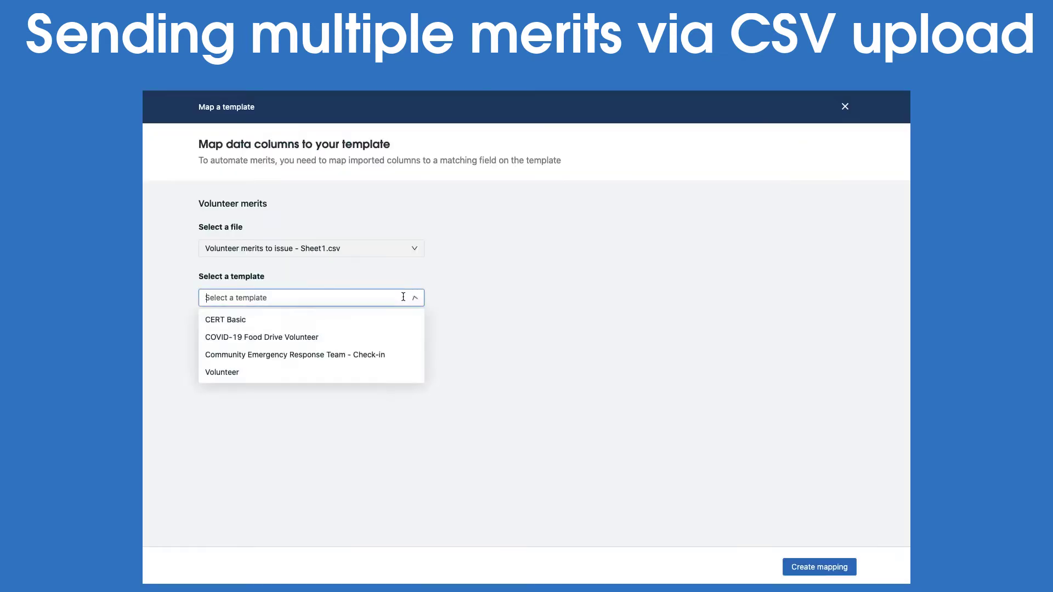
pyautogui.click(235, 378)
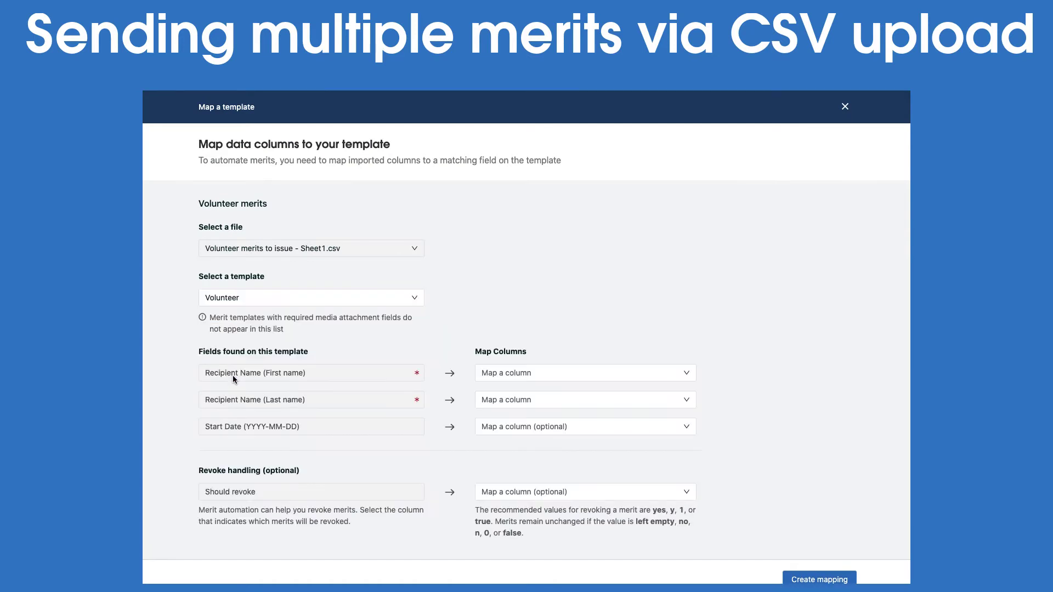
# Step: Map the recipient first name, recipient last name and start date fields to the First Name, Last Name and Start Date columns, and create the mapping
pyautogui.click(572, 371)
pyautogui.click(570, 395)
pyautogui.click(568, 399)
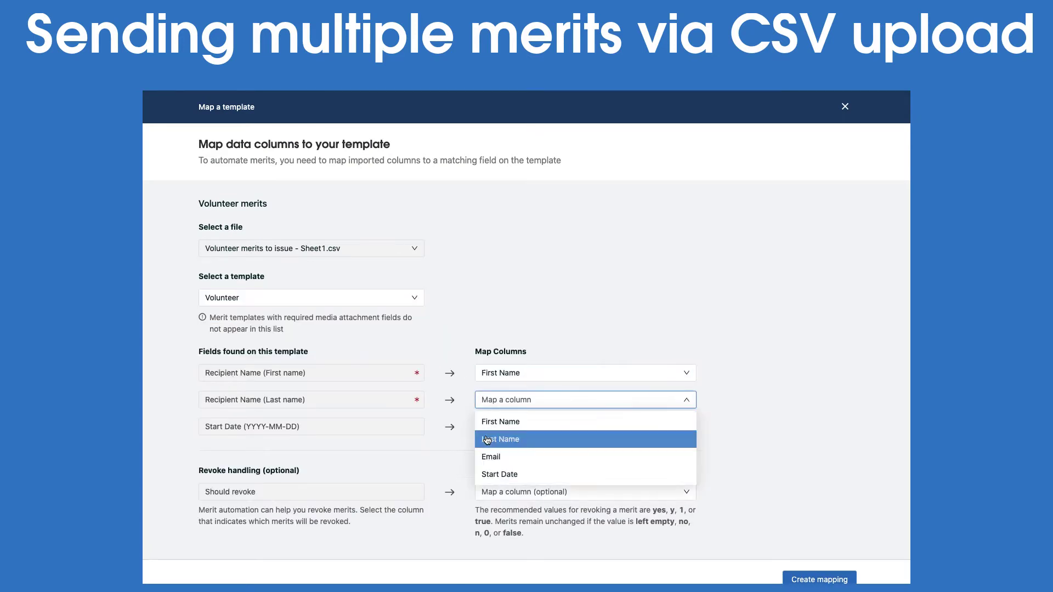
pyautogui.click(548, 439)
pyautogui.click(527, 426)
pyautogui.click(518, 501)
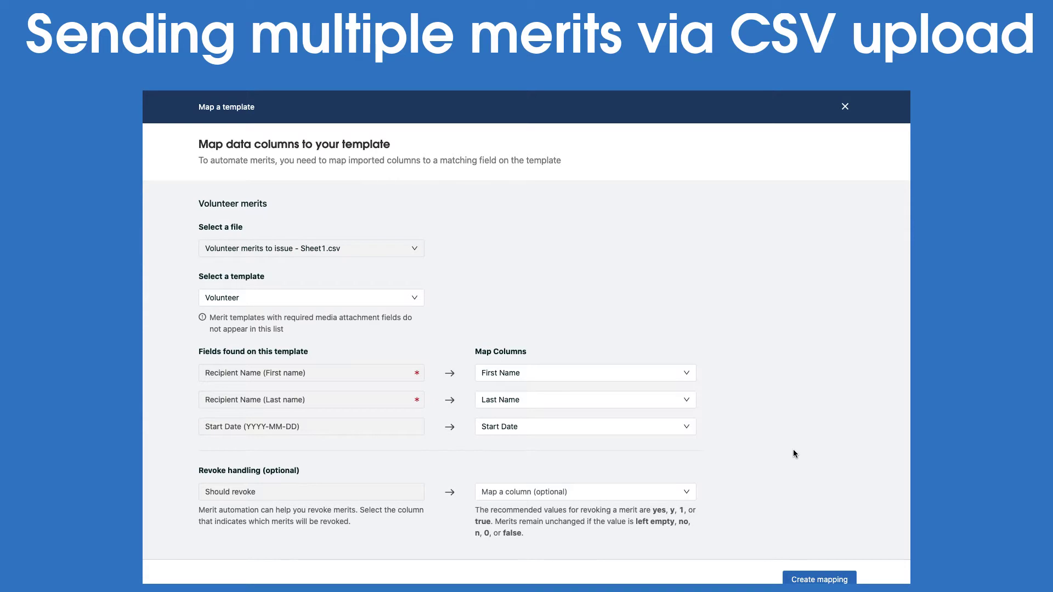
pyautogui.scroll(-1, 793, 454)
pyautogui.click(816, 573)
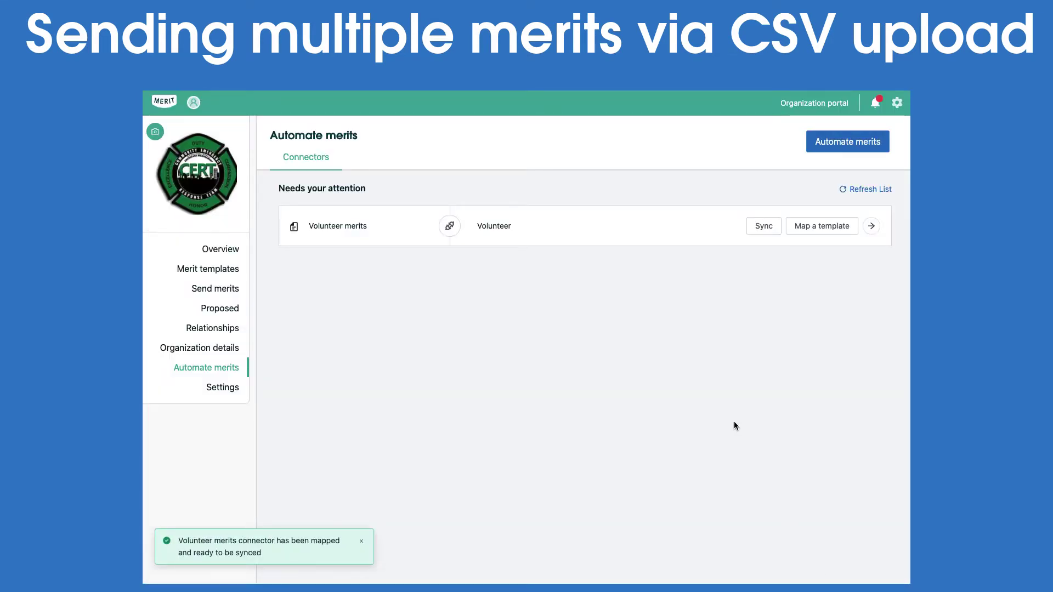
# Step: Sync the Volunteer merits connector to send the merits, and open the connector from the sync completion email
pyautogui.click(765, 227)
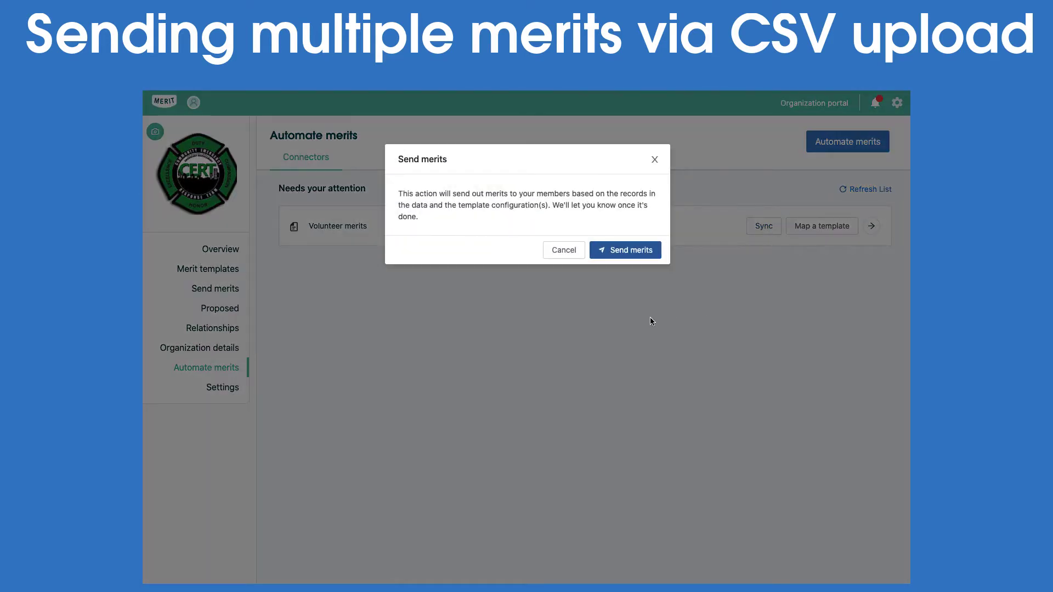
pyautogui.click(618, 253)
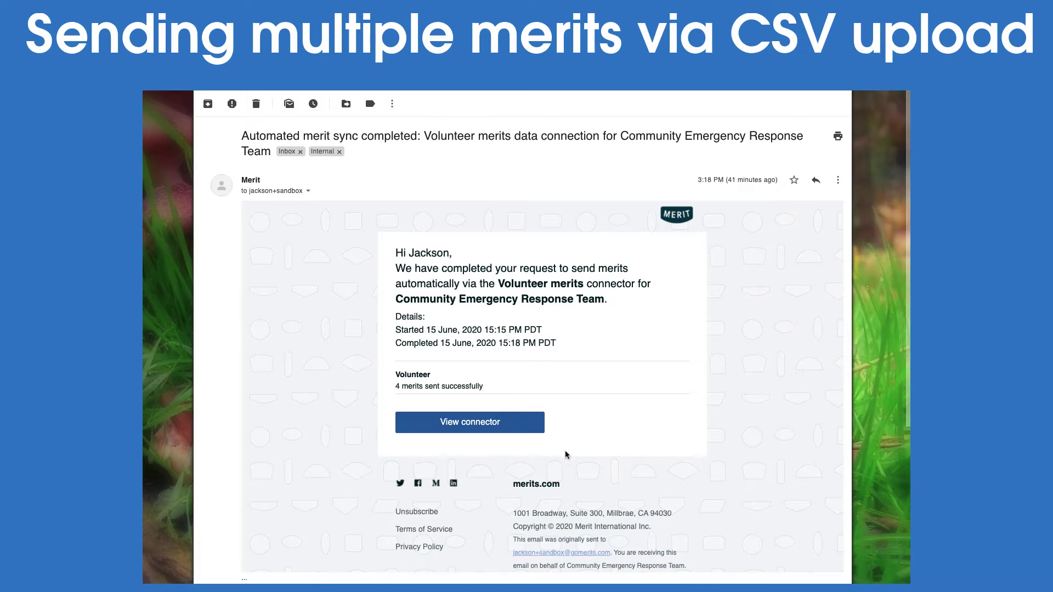
pyautogui.click(436, 423)
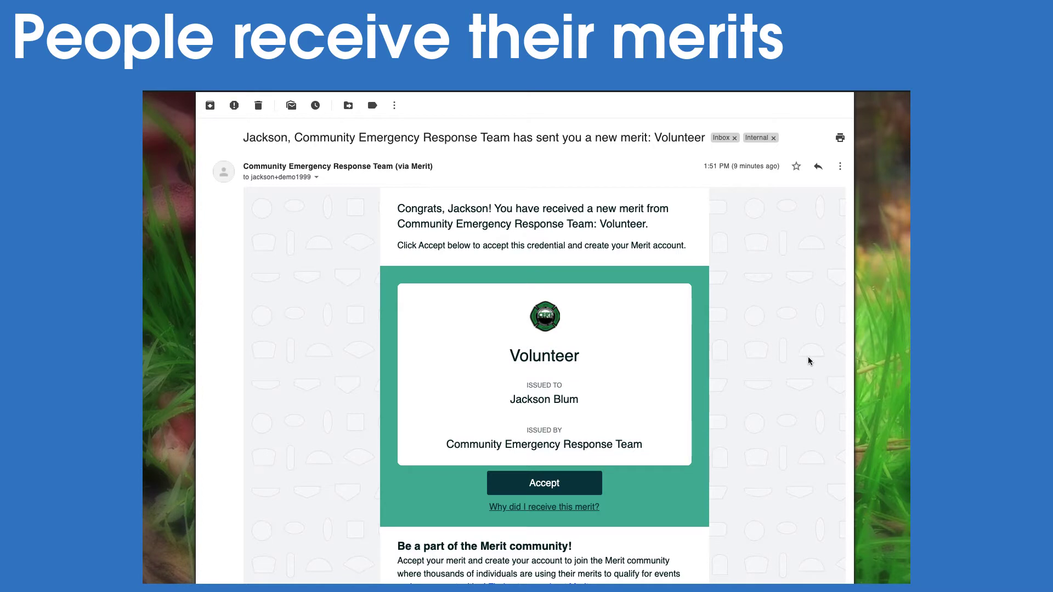
# Step: Accept the Volunteer merit from its notification email and create the recipient's account, entering the account password and agreeing to the terms
pyautogui.click(544, 483)
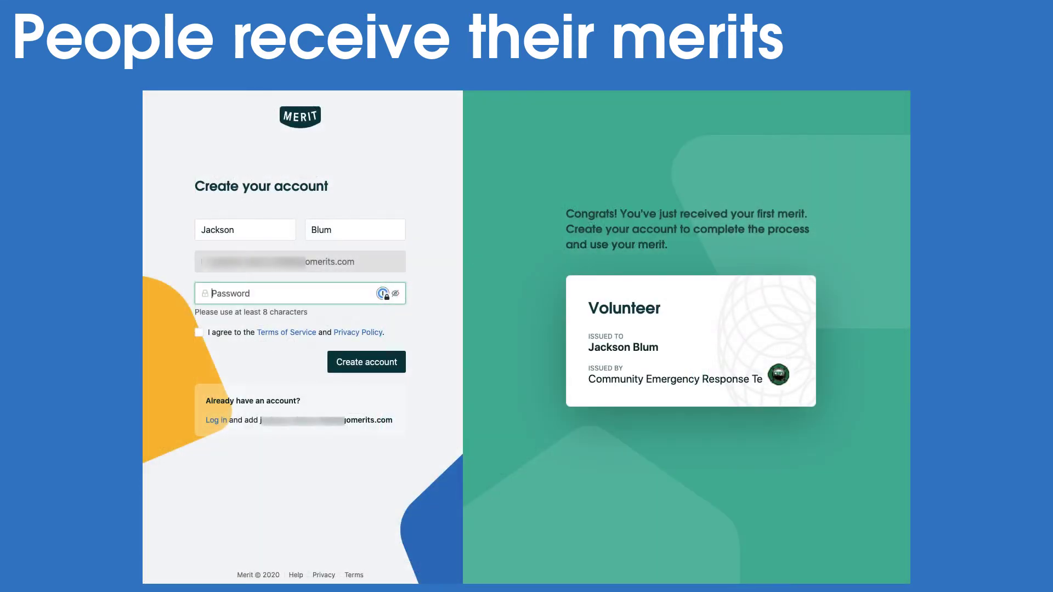
pyautogui.write('****')
pyautogui.write('****')
pyautogui.click(200, 333)
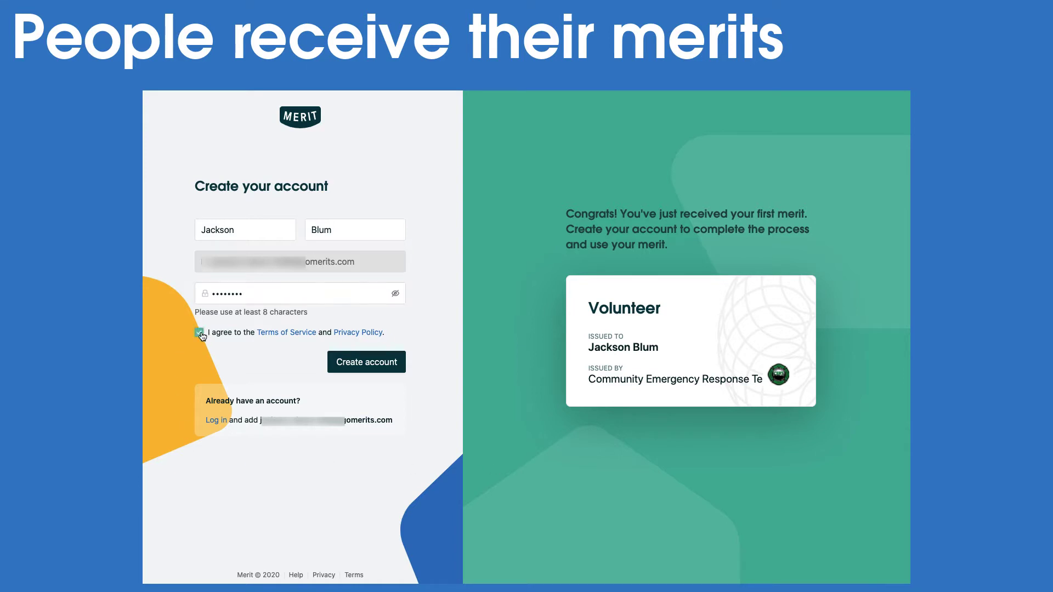
pyautogui.click(394, 368)
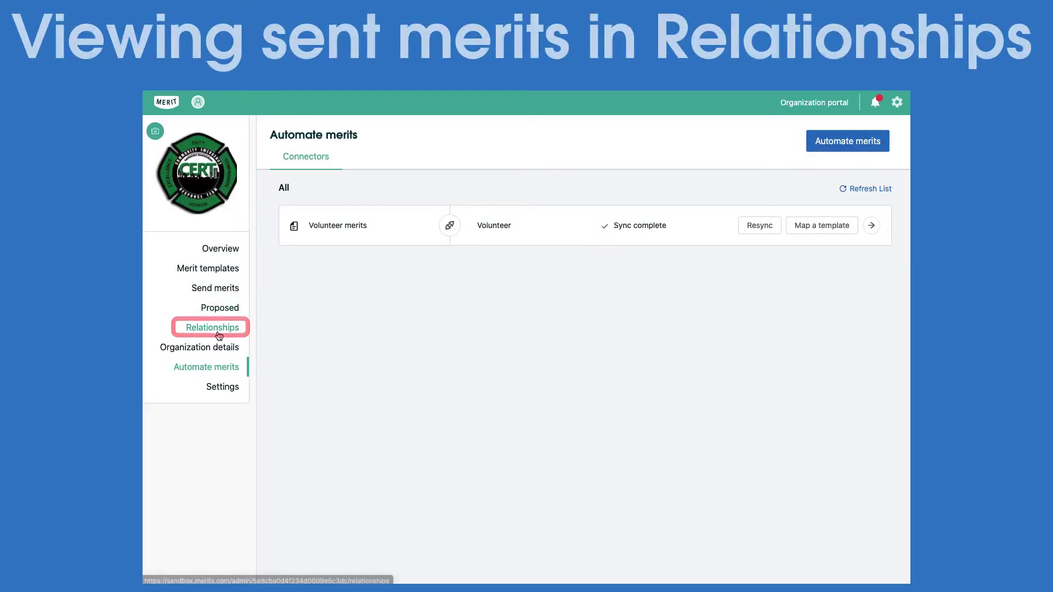
# Step: In the organization's Relationships records, open the first pending Volunteer record's details and view its merit
pyautogui.click(219, 331)
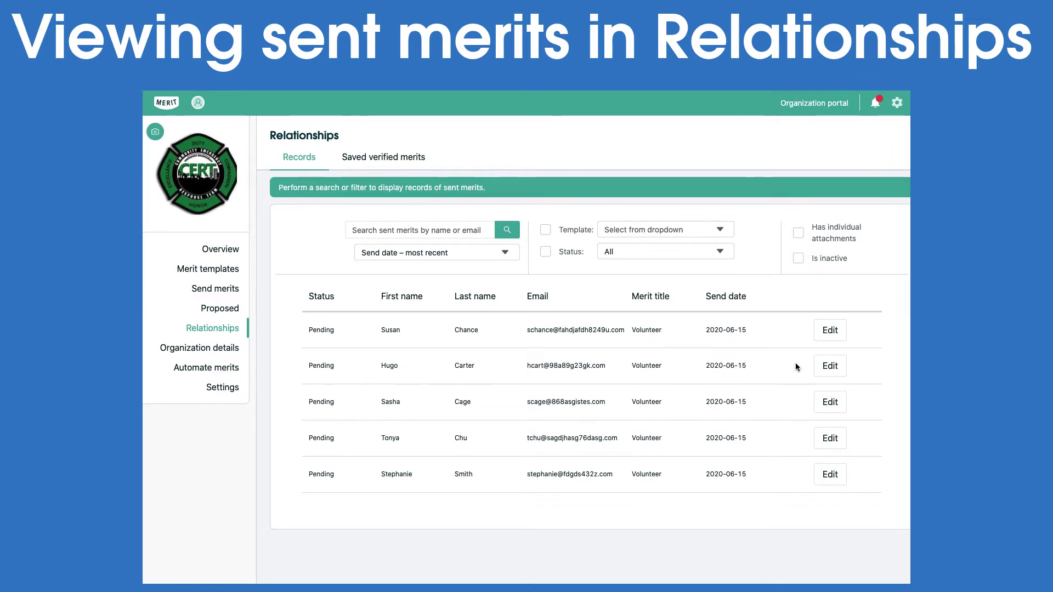
pyautogui.click(830, 330)
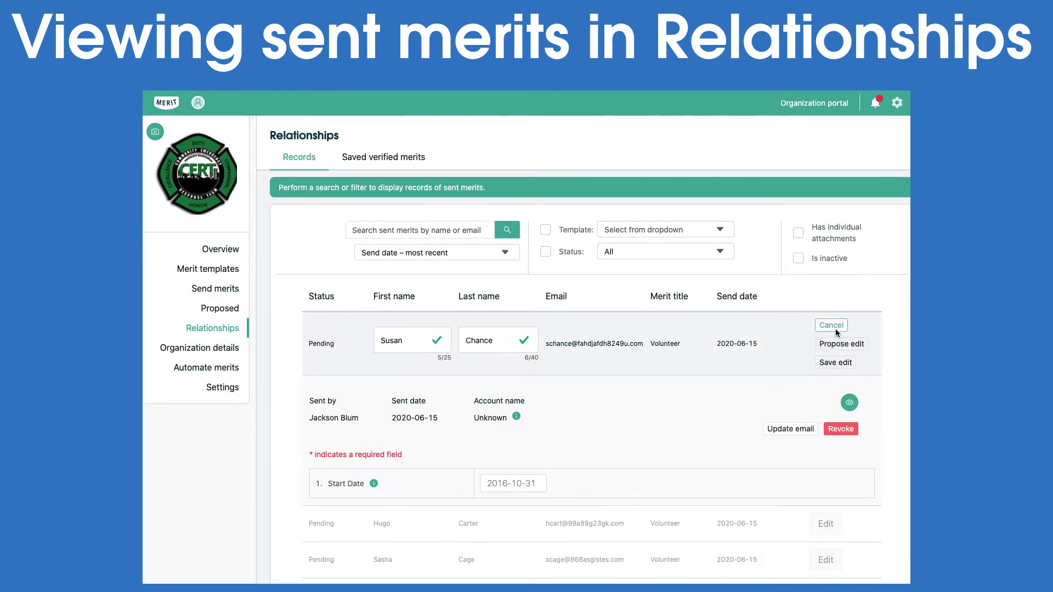
pyautogui.scroll(-2, 739, 411)
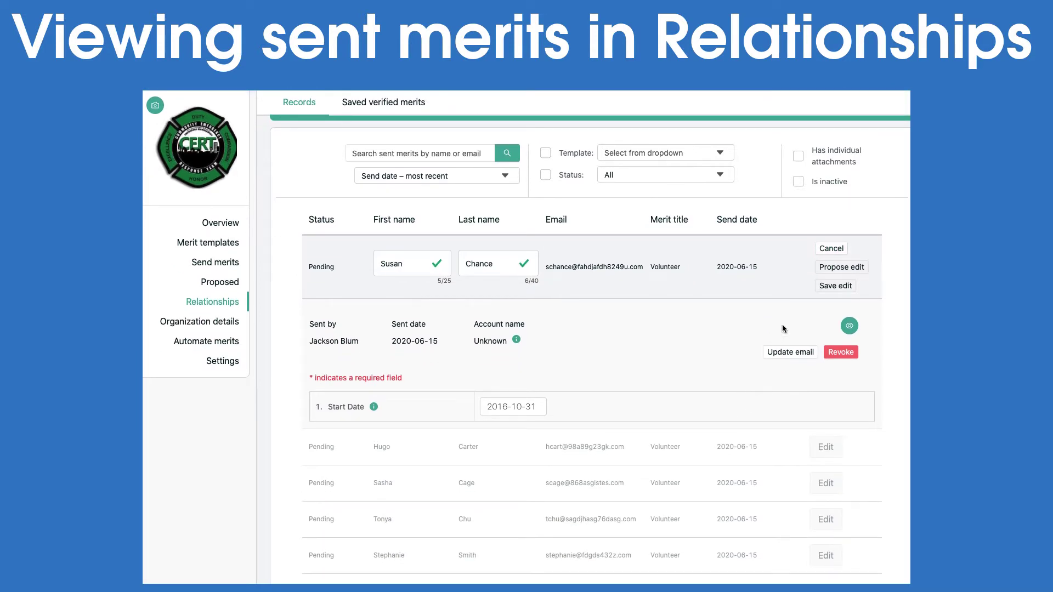
pyautogui.click(849, 328)
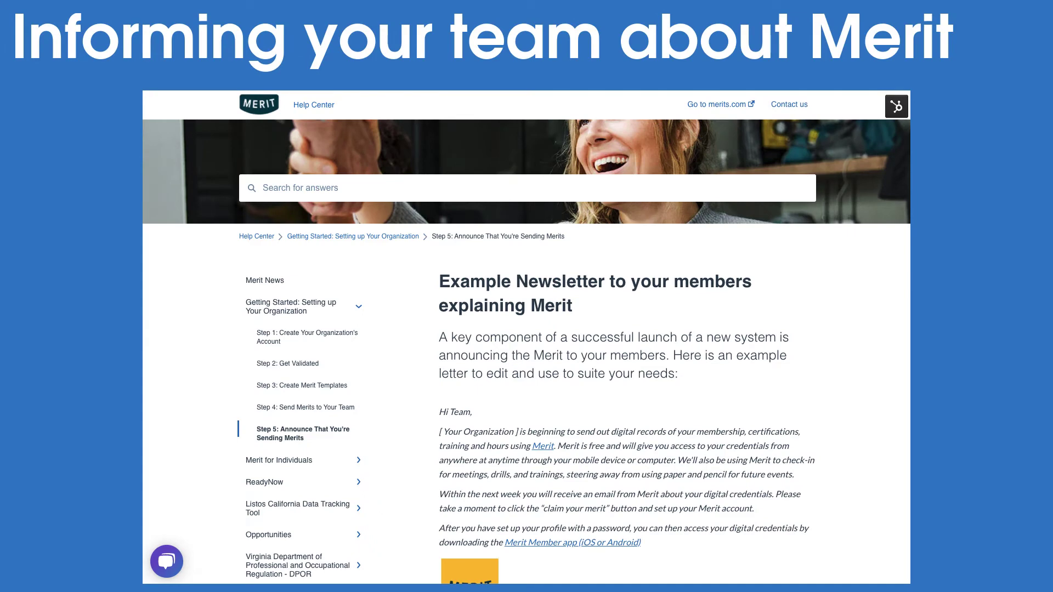
# Step: Read through the Help Center's example newsletter that explains Merit to an organization's members
pyautogui.scroll(-1, 851, 417)
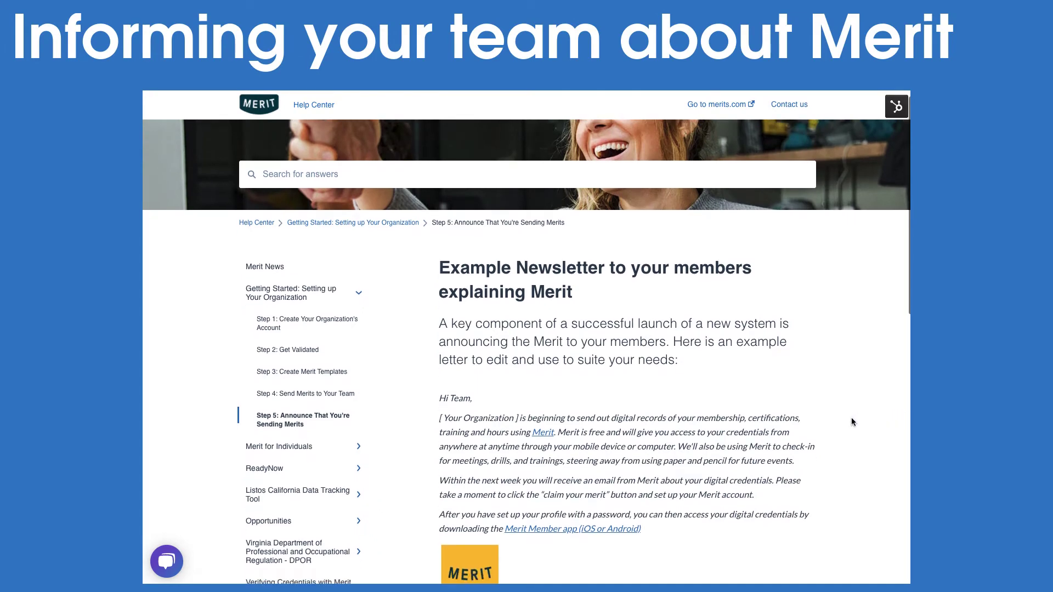
pyautogui.scroll(-2, 852, 420)
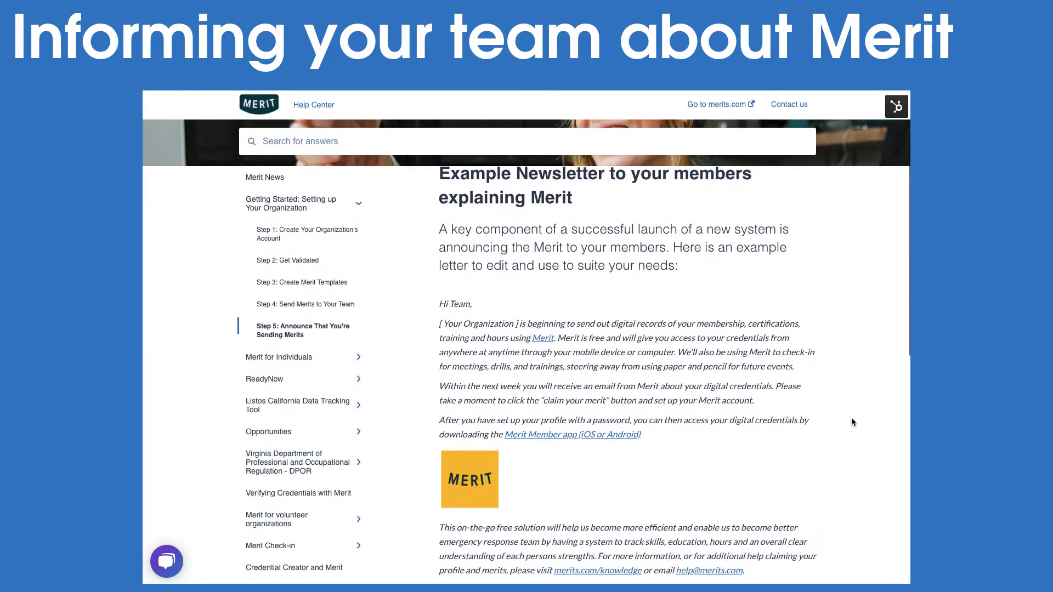
pyautogui.scroll(-1, 851, 422)
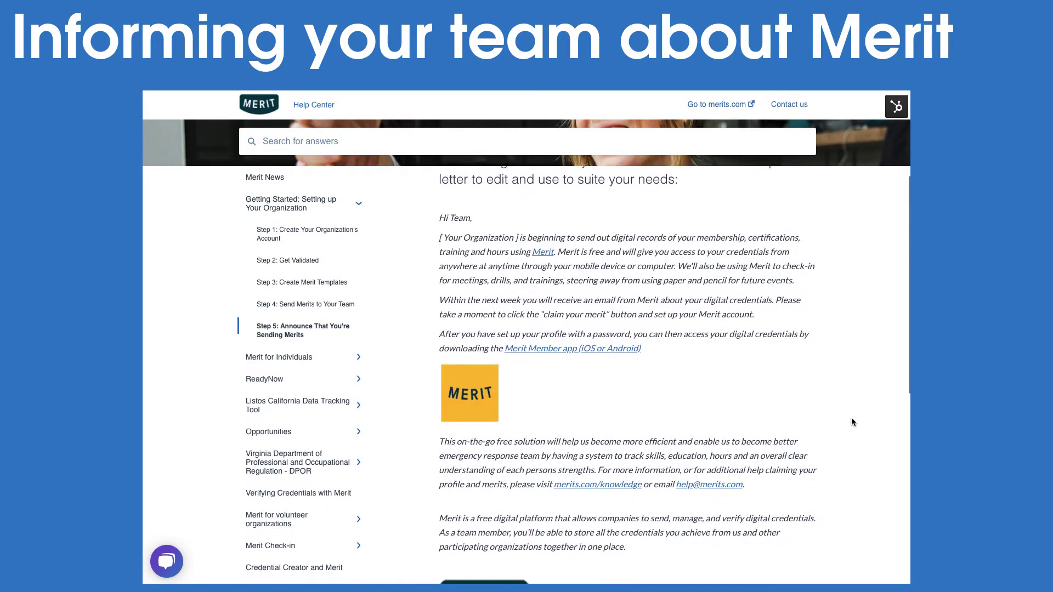
pyautogui.scroll(-3, 851, 421)
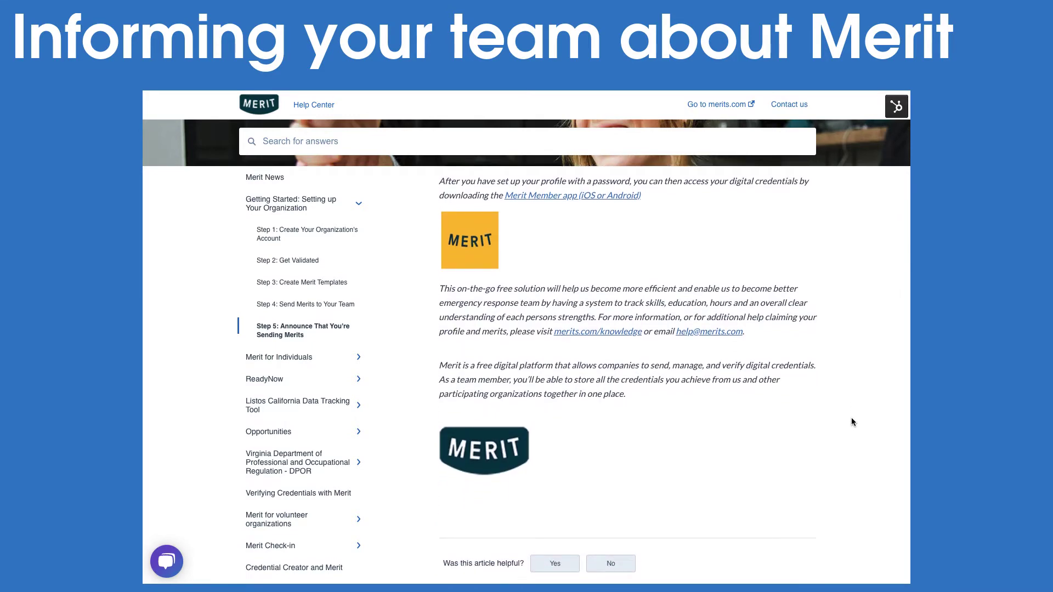
pyautogui.scroll(5, 851, 421)
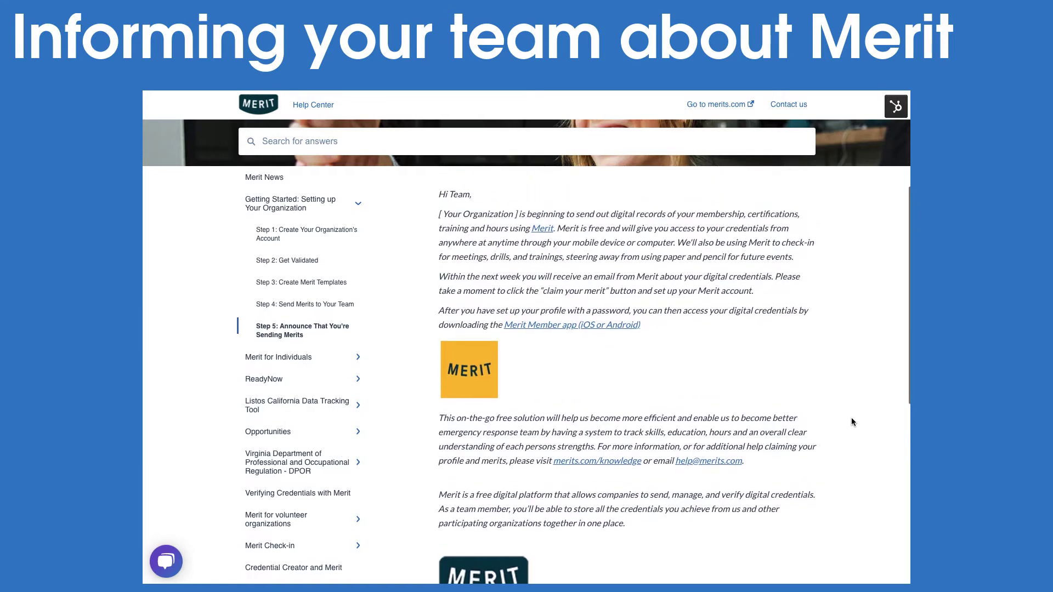
pyautogui.scroll(2, 855, 418)
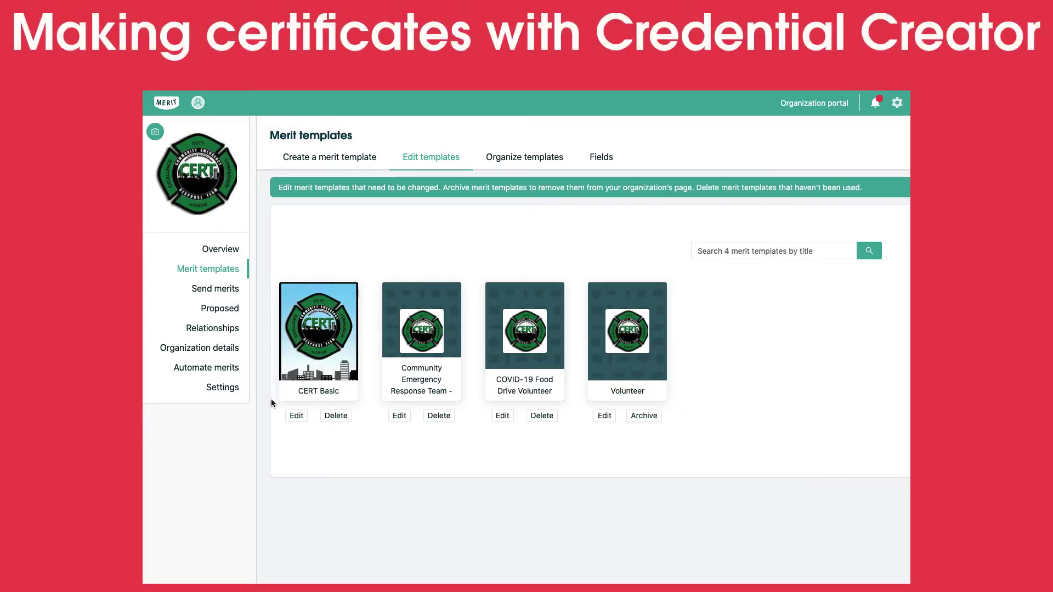
# Step: Open the CERT Basic merit template for editing and review its settings and additional fields
pyautogui.click(296, 415)
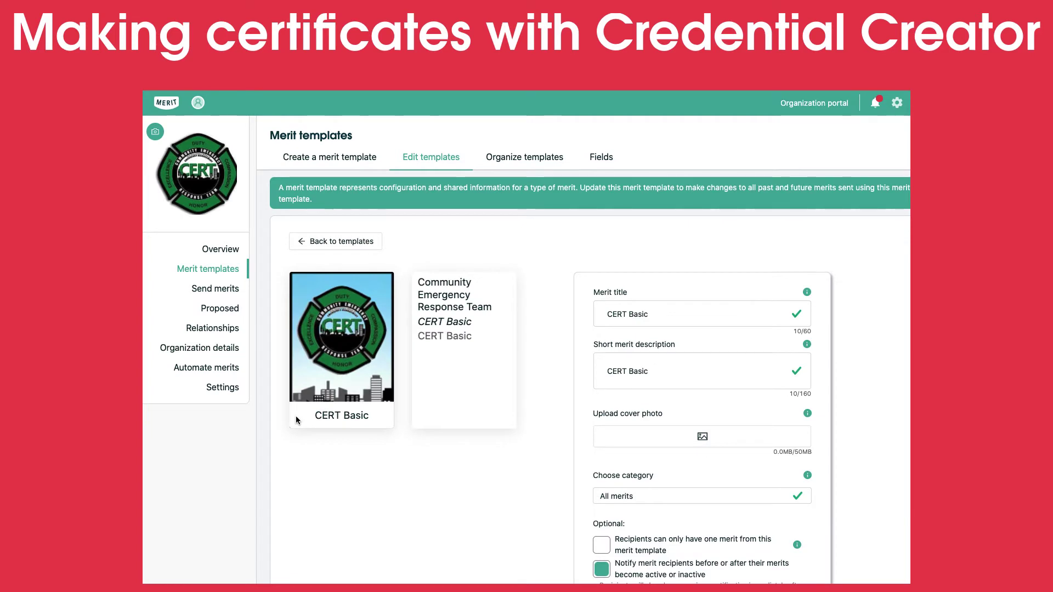
pyautogui.scroll(-4, 296, 420)
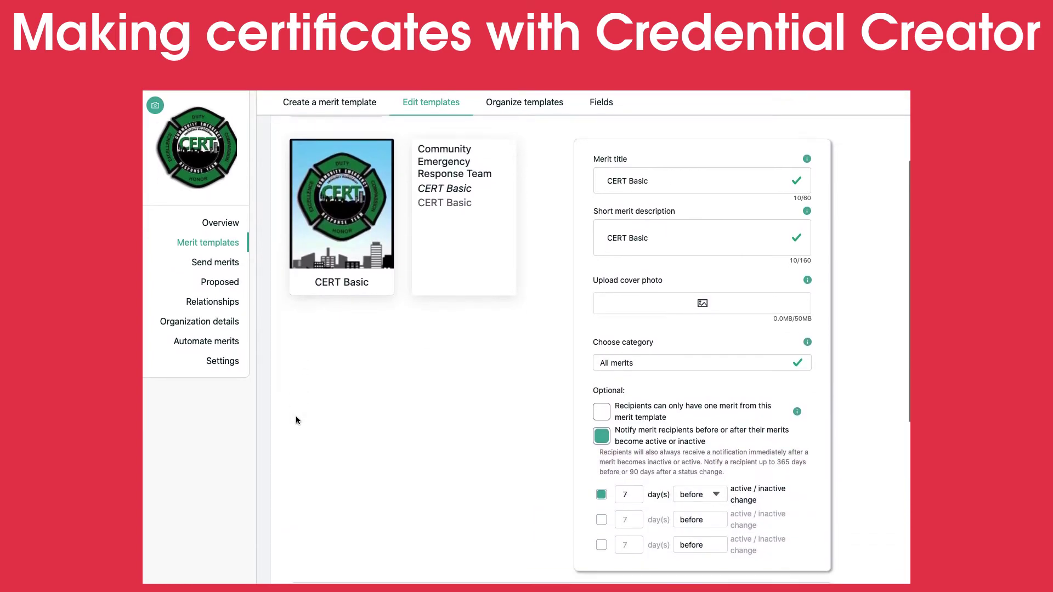
pyautogui.scroll(-8, 296, 420)
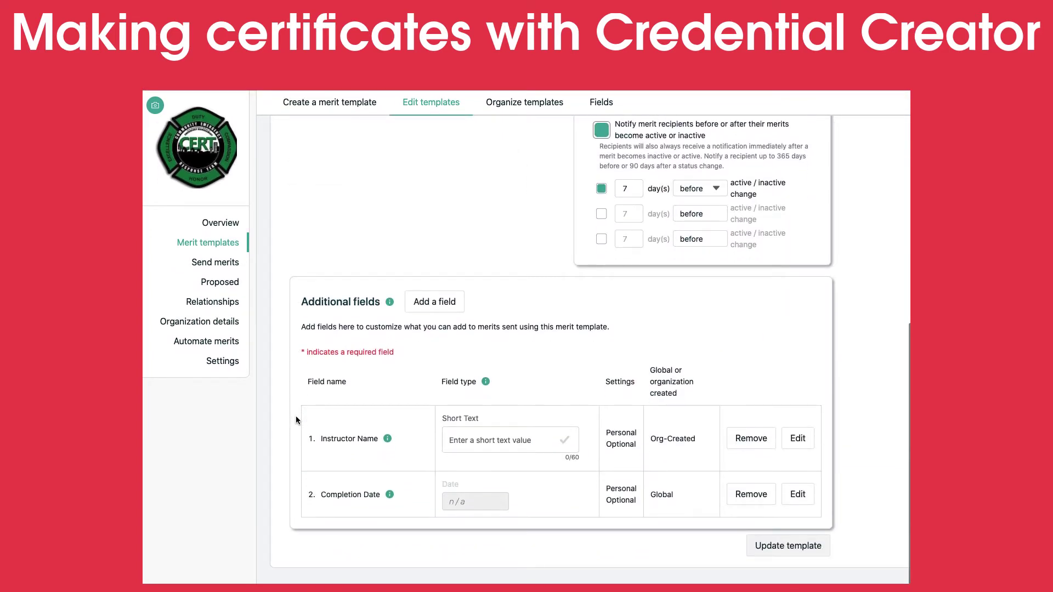
pyautogui.scroll(8, 296, 420)
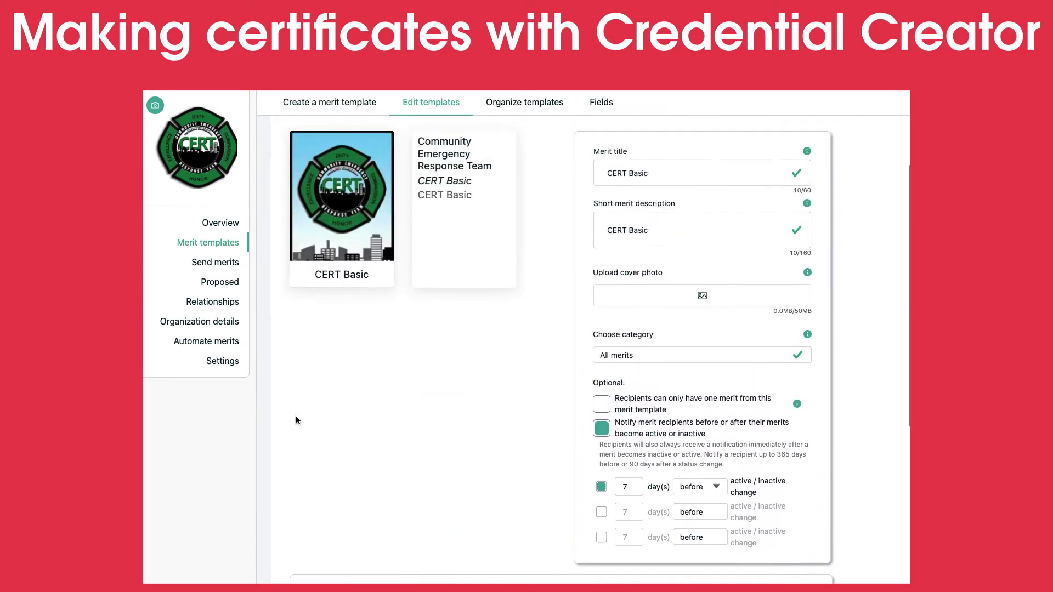
pyautogui.scroll(4, 296, 420)
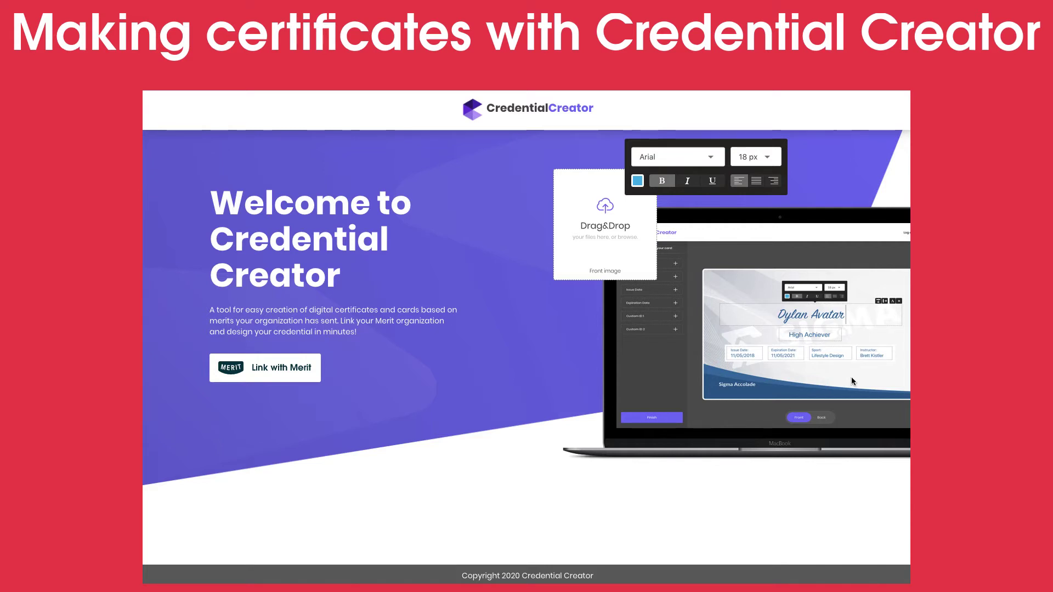
# Step: In Credential Creator, link the Merit organization and start a new credential named CERT Basic from the CERT Basic merit template
pyautogui.click(273, 373)
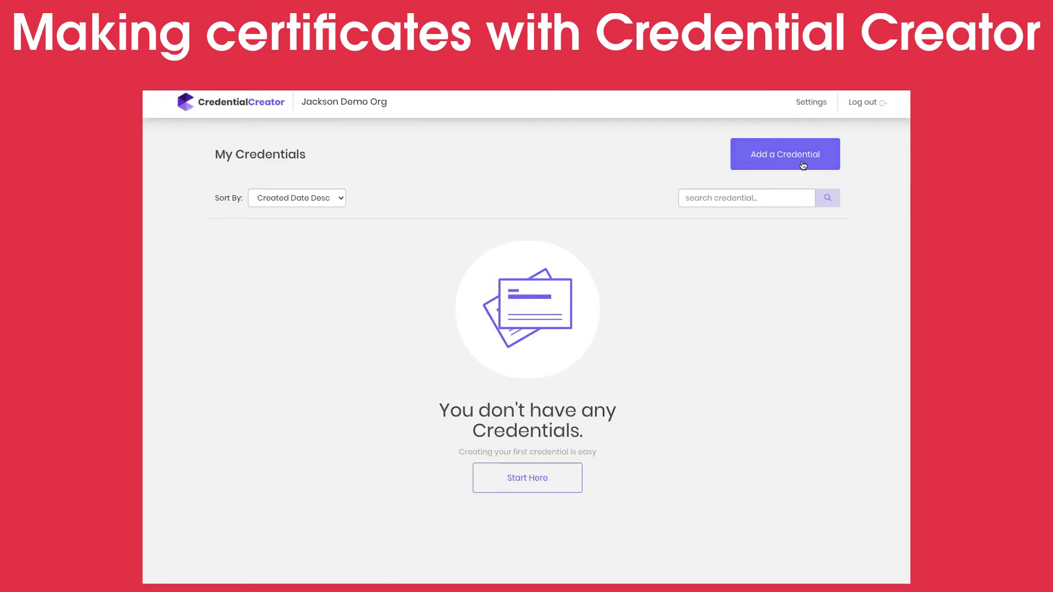
pyautogui.click(765, 163)
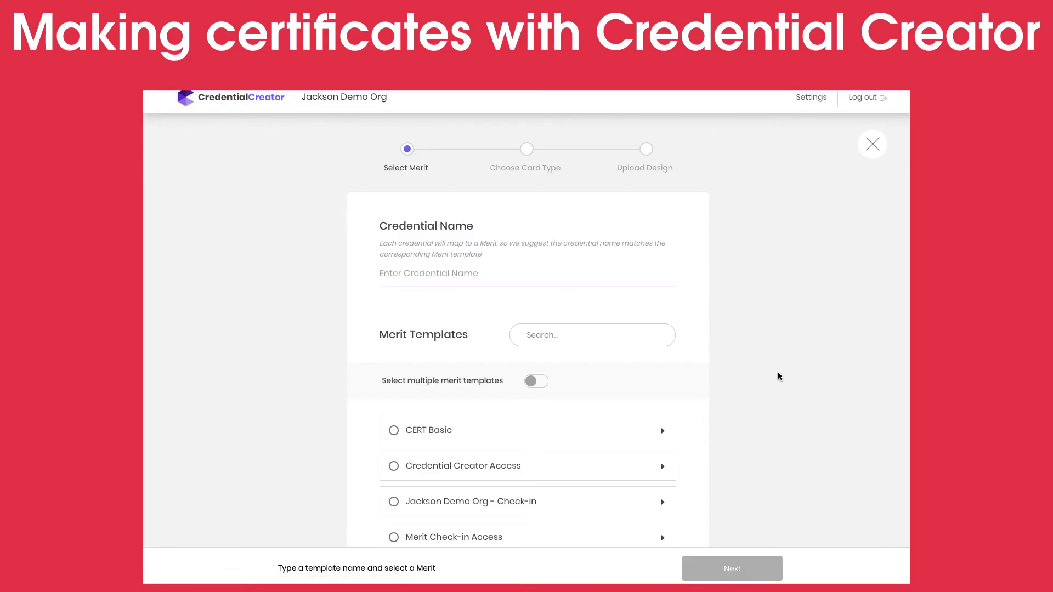
pyautogui.moveTo(663, 435)
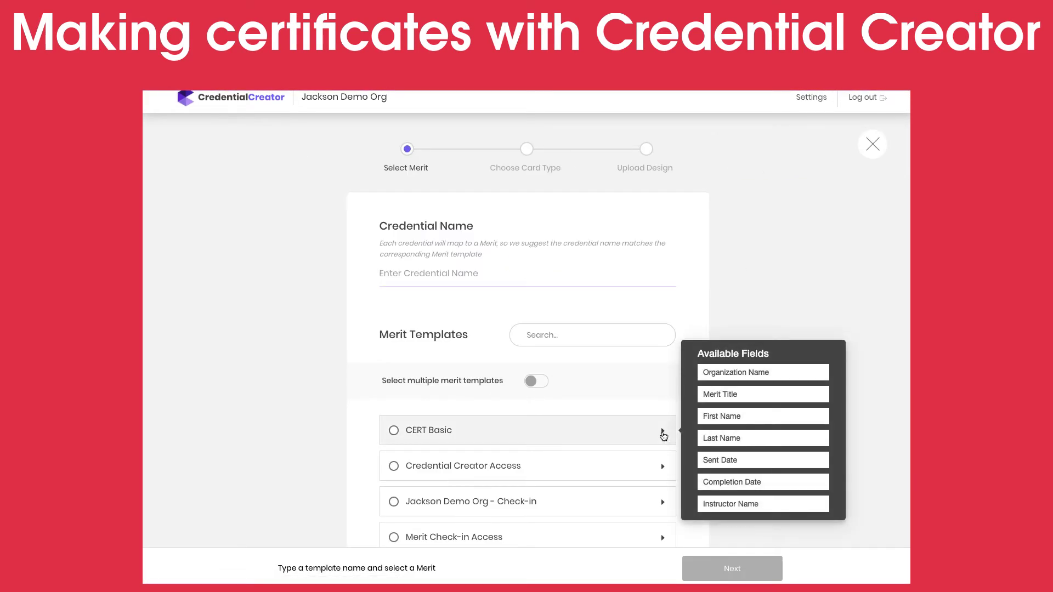
pyautogui.click(645, 434)
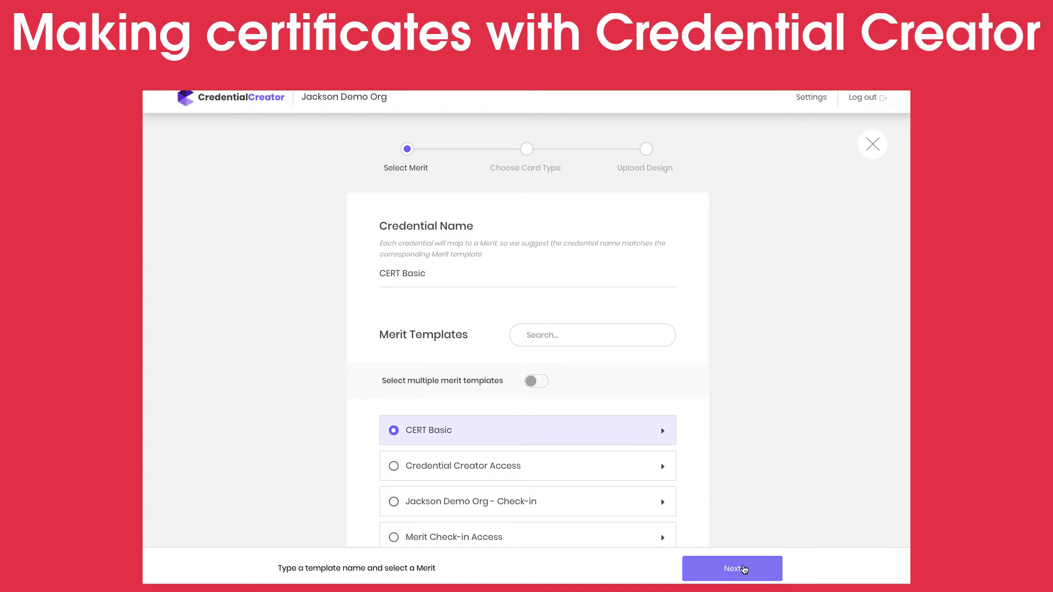
pyautogui.click(743, 570)
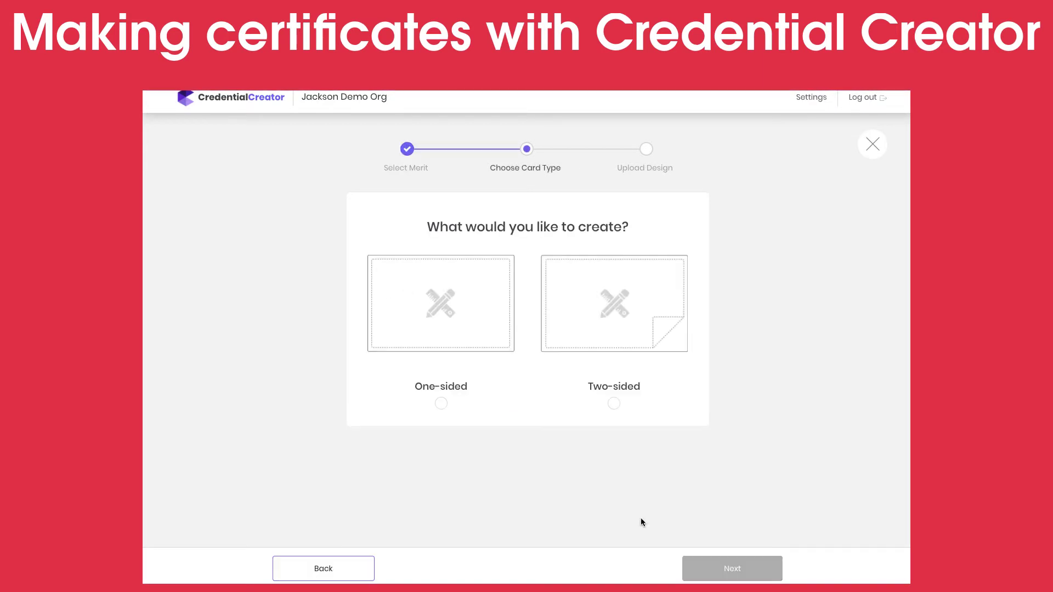
# Step: Choose a one-sided card type, upload the CERT certificate of completion image as its front, and continue to the credential editor
pyautogui.click(441, 403)
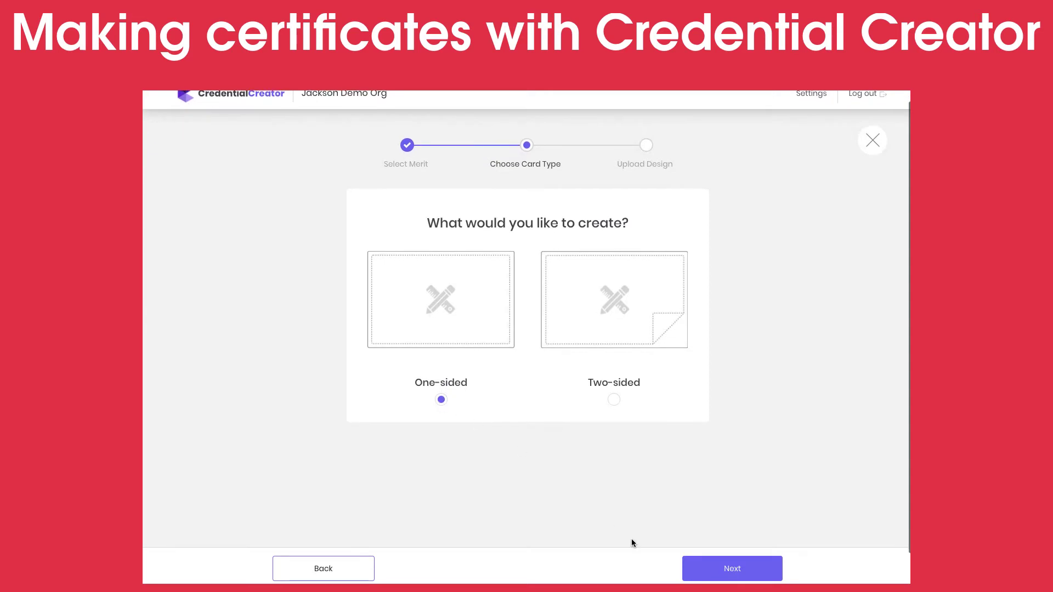
pyautogui.click(734, 565)
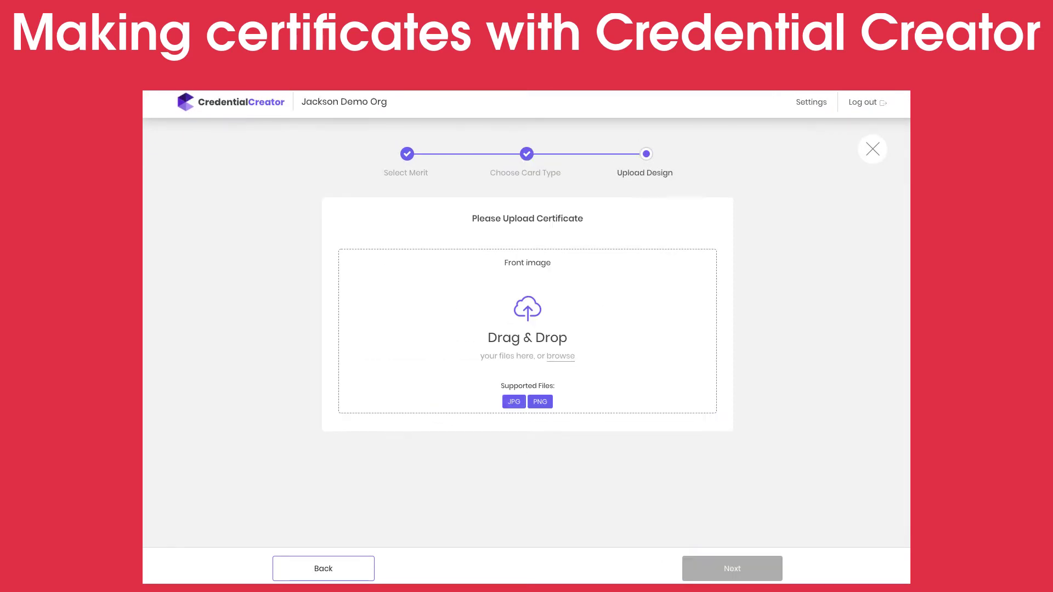
pyautogui.moveTo(768, 329); pyautogui.dragTo(555, 313)
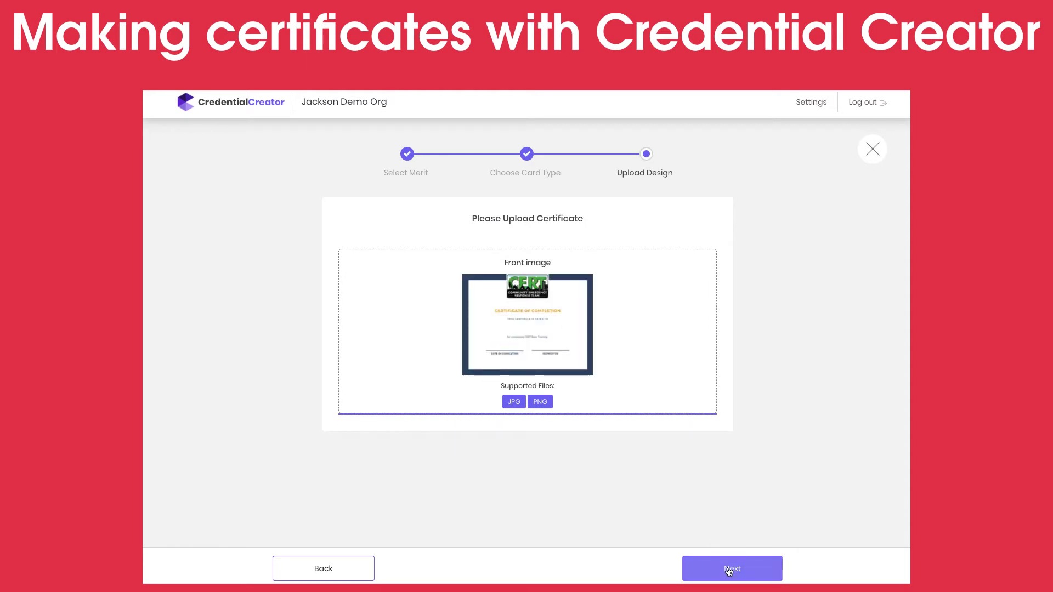
pyautogui.click(729, 570)
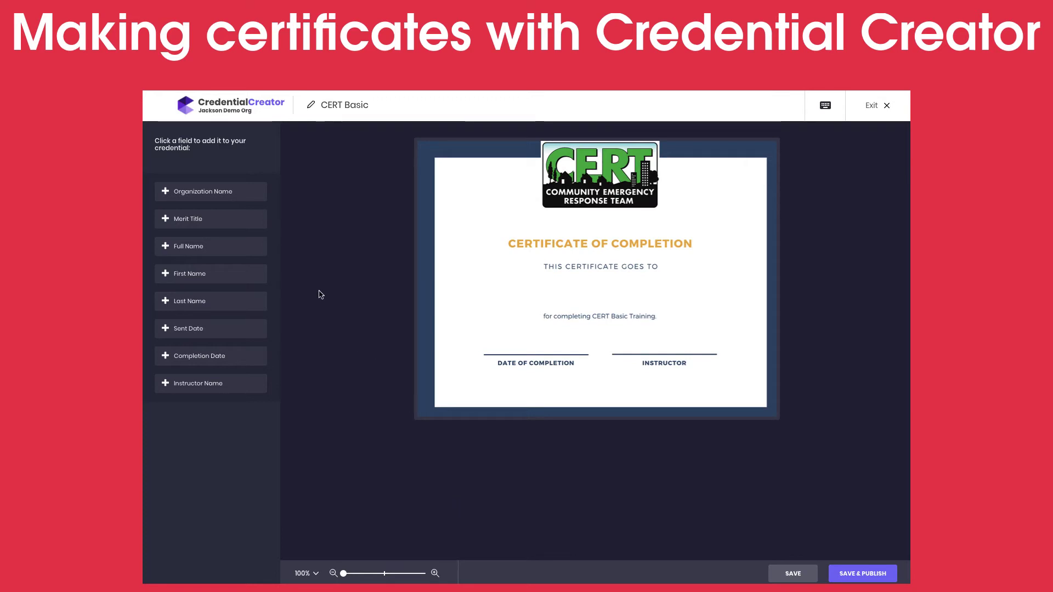
# Step: Add the Full Name field to the certificate beneath "THIS CERTIFICATE GOES TO"
pyautogui.click(166, 248)
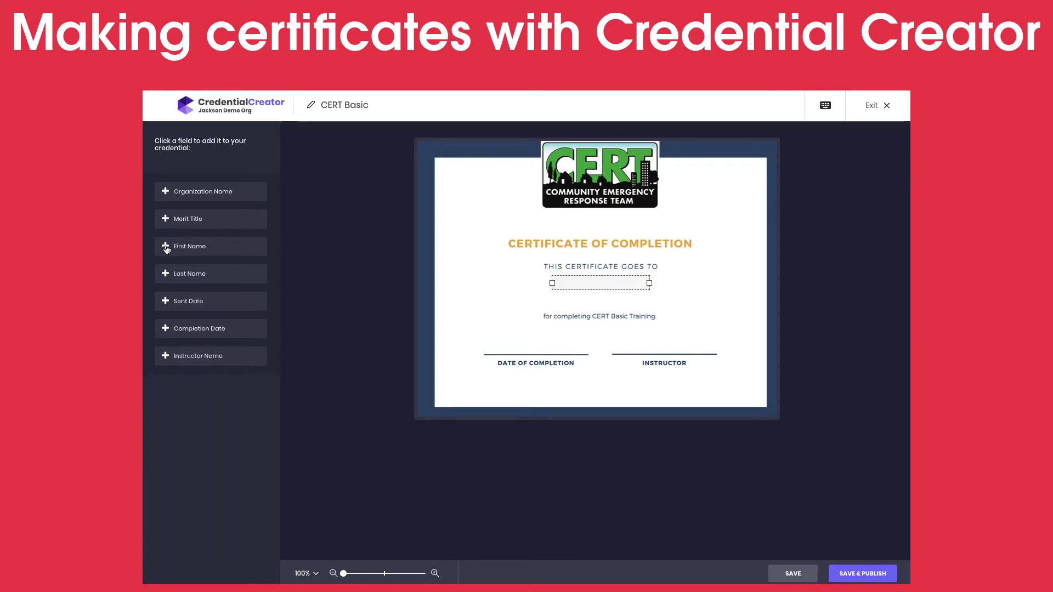